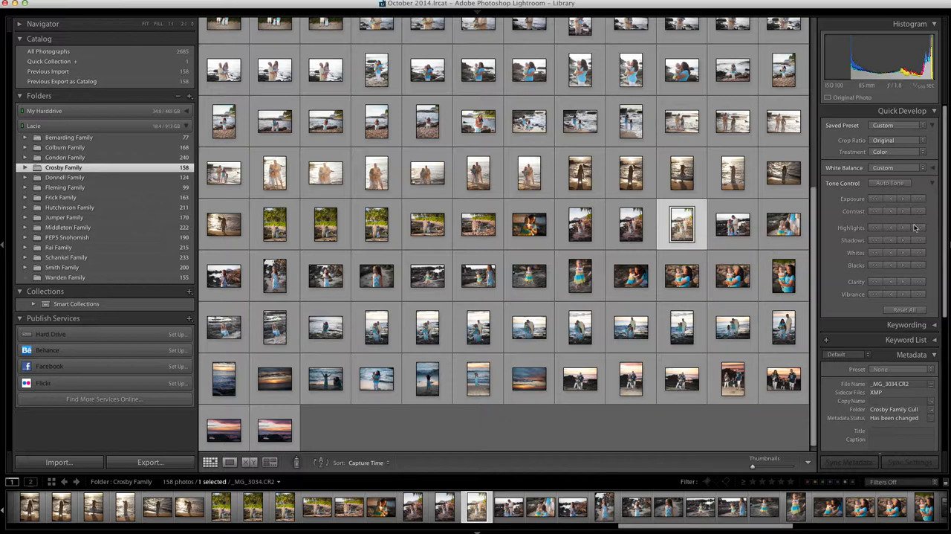
# Open the unedited family photo _MG_3033.CR2 in the Develop module and apply the THFC 5 preset
pyautogui.press('d')
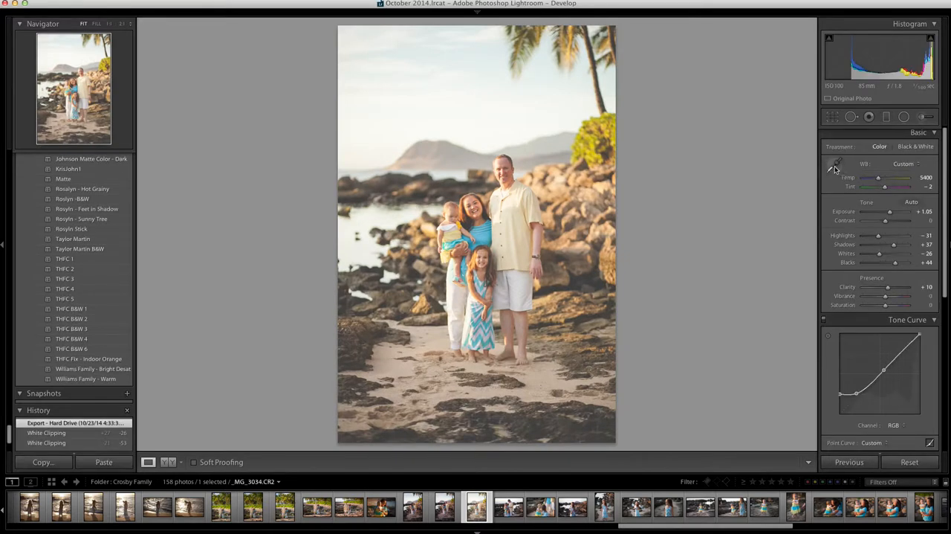
pyautogui.press('Left')
pyautogui.press('Left')
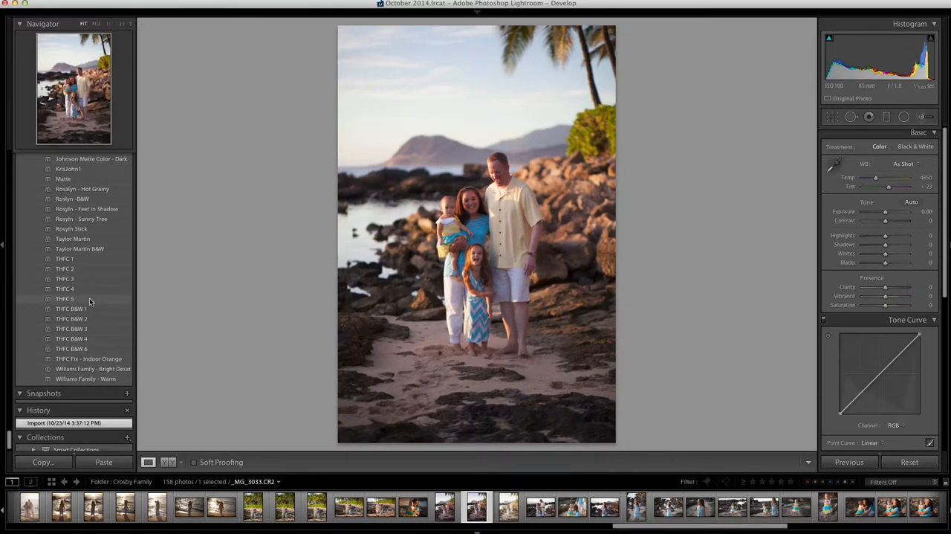
pyautogui.moveTo(89, 297)
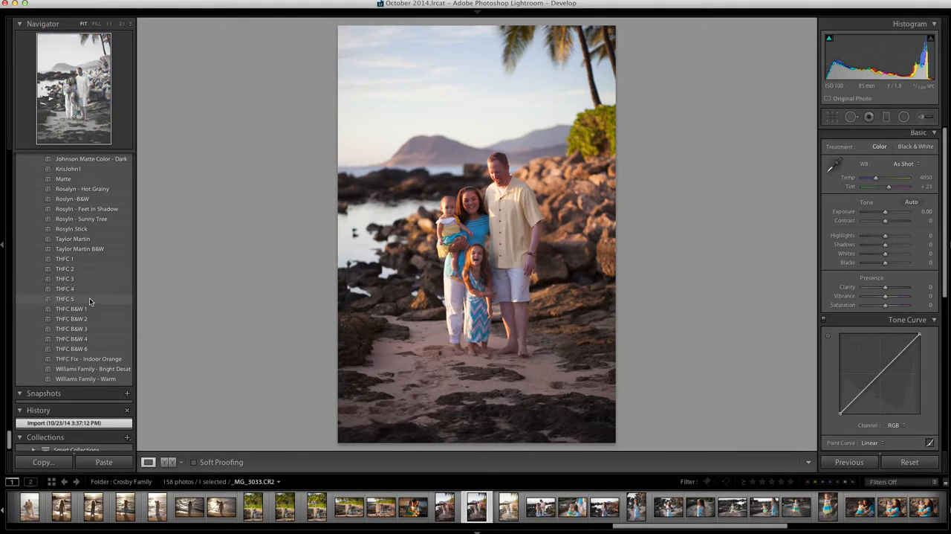
pyautogui.click(89, 298)
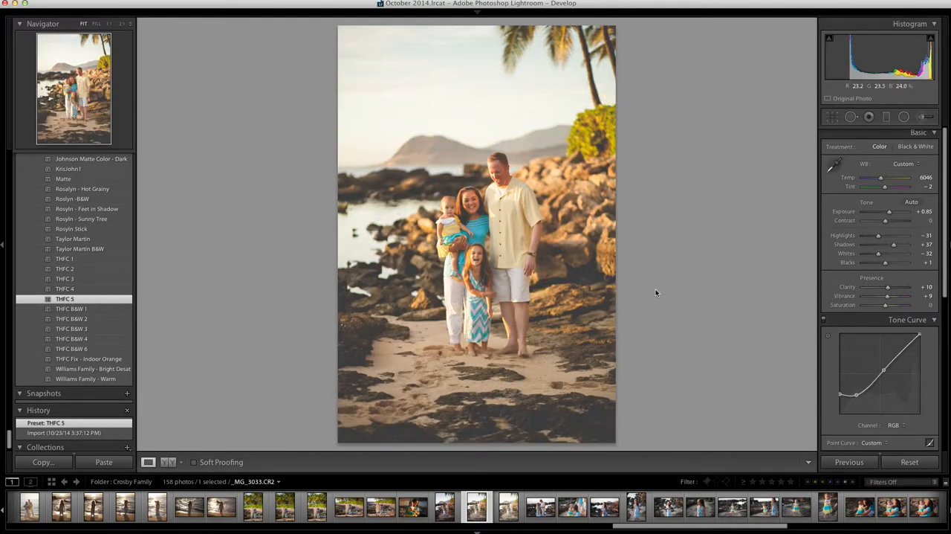
pyautogui.click(834, 165)
pyautogui.click(834, 165)
pyautogui.moveTo(880, 178)
pyautogui.mouseDown()
pyautogui.moveTo(867, 179)
pyautogui.moveTo(882, 179)
pyautogui.mouseUp()
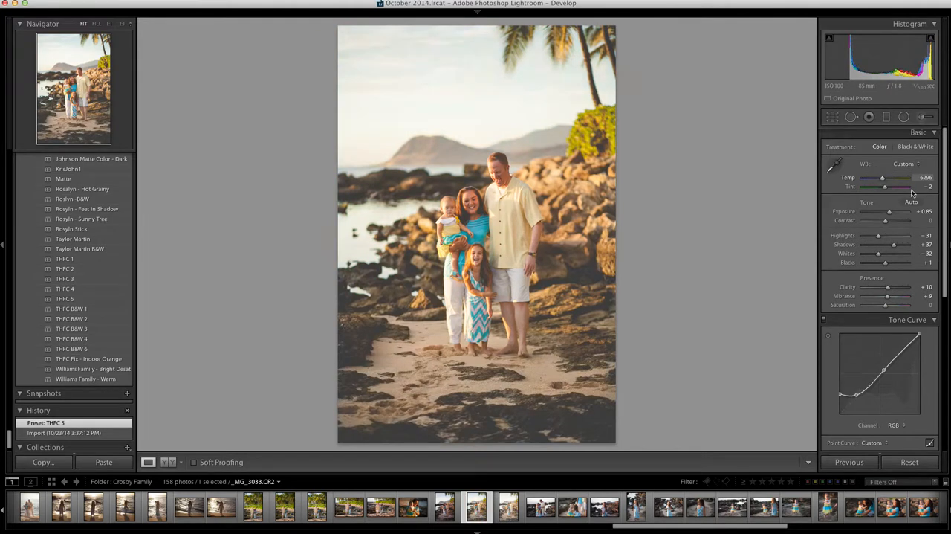
pyautogui.press('super+z')
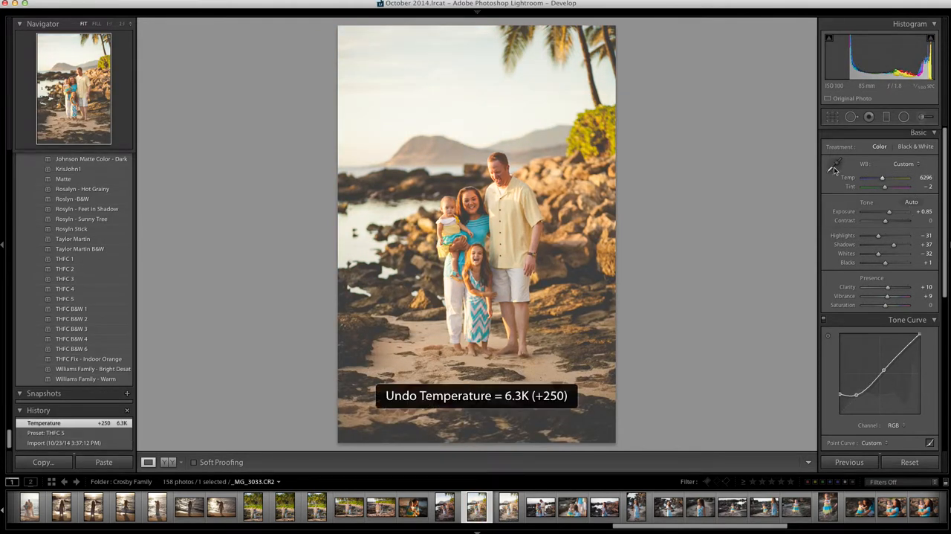
pyautogui.click(835, 167)
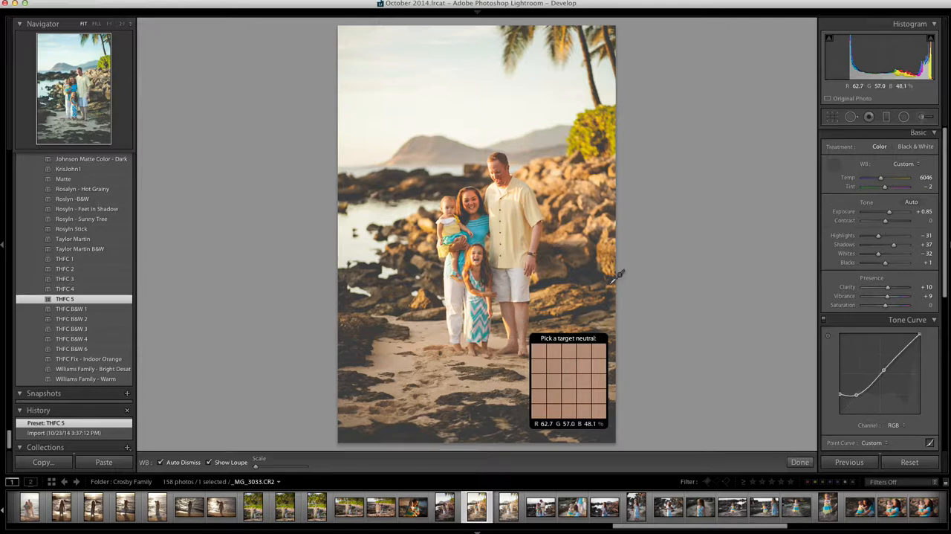
pyautogui.click(832, 164)
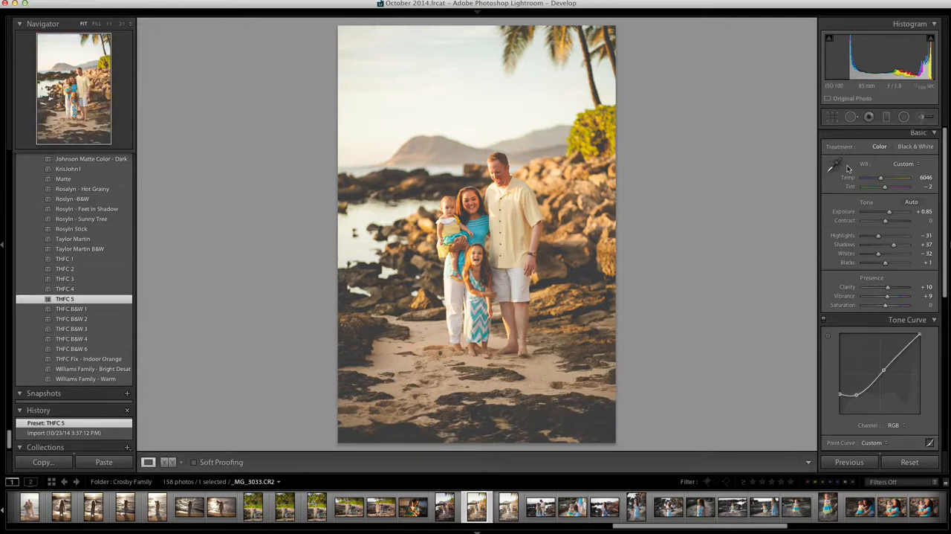
pyautogui.click(833, 165)
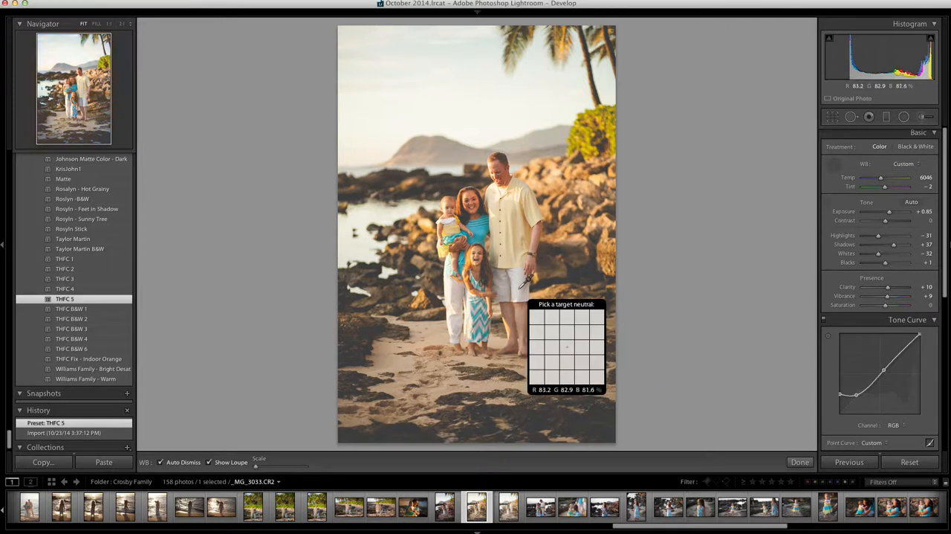
pyautogui.click(834, 164)
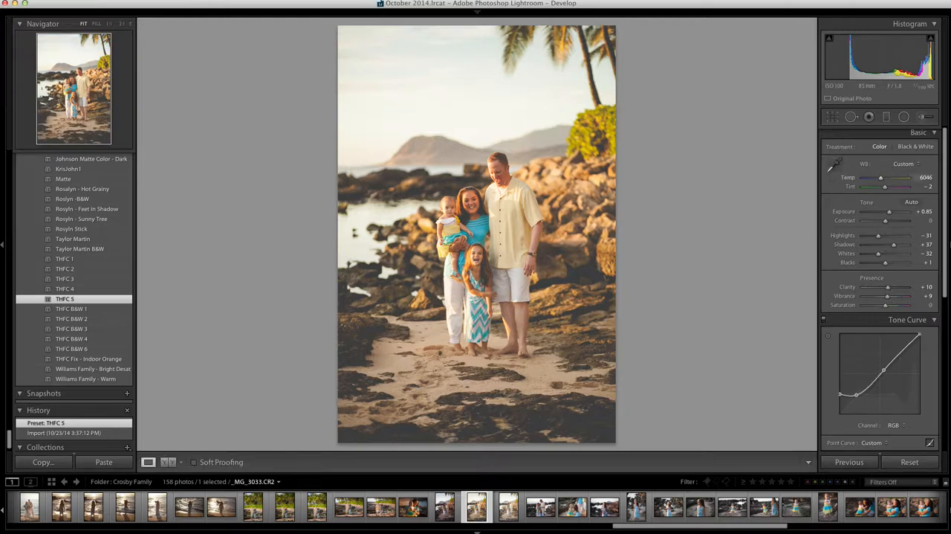
# Sample the photo's white balance from the man's white shorts with the White Balance Selector
pyautogui.click(835, 164)
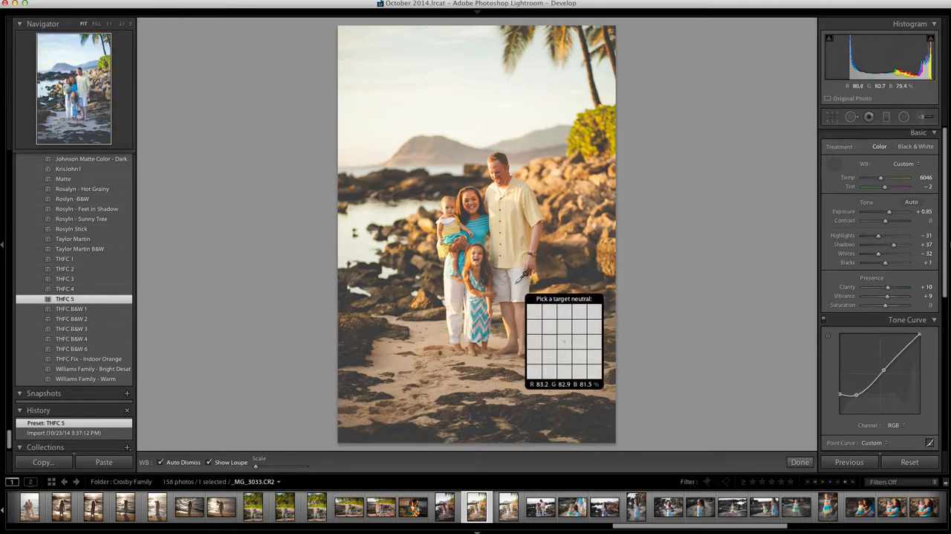
pyautogui.click(517, 283)
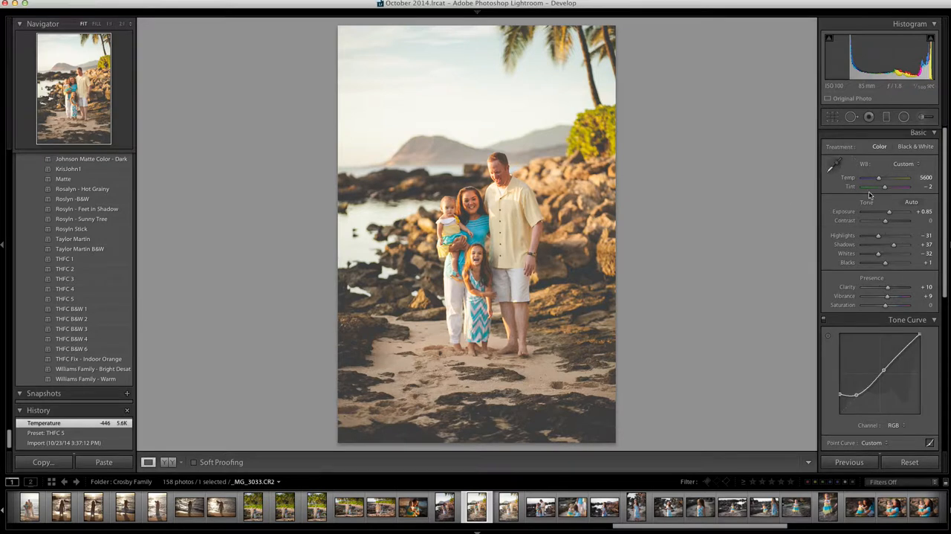
pyautogui.click(835, 165)
pyautogui.click(525, 279)
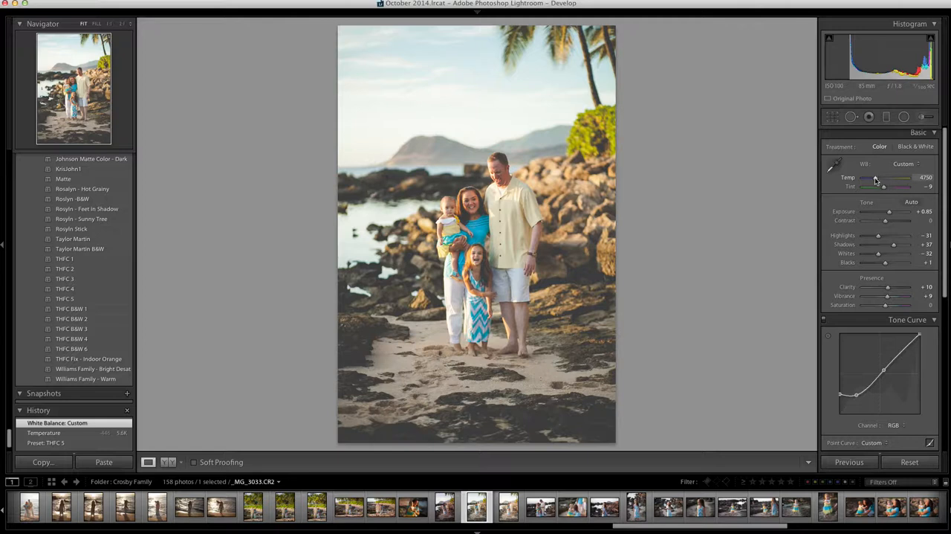
# Set the photo's Temp to 4926, Blacks to +38 and Exposure to +1.00
pyautogui.moveTo(876, 179); pyautogui.dragTo(875, 179)
pyautogui.moveTo(893, 265); pyautogui.dragTo(894, 265)
pyautogui.moveTo(889, 213); pyautogui.dragTo(890, 214)
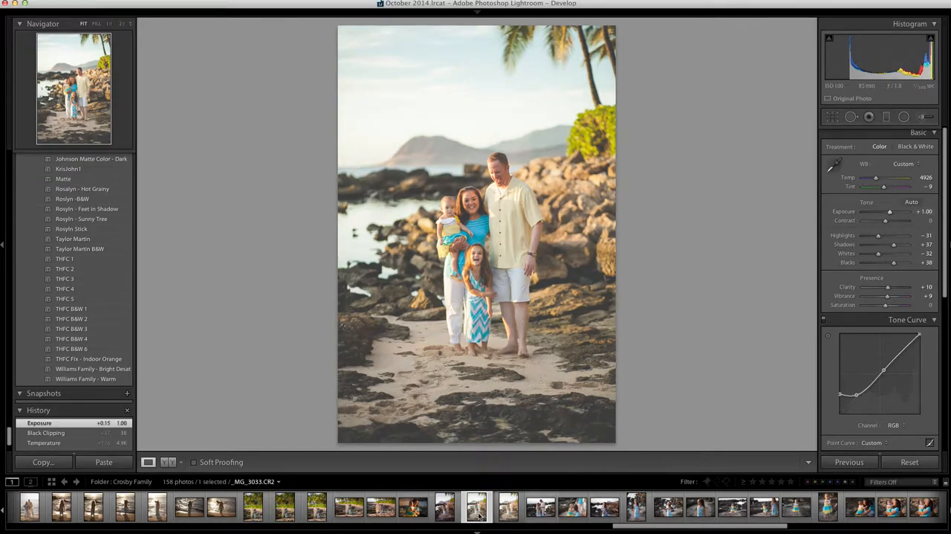
# Apply the THFC 5 preset to _MG_3032.CR2 and compare it side by side with _MG_3033.CR2 in Survey view
pyautogui.click(446, 506)
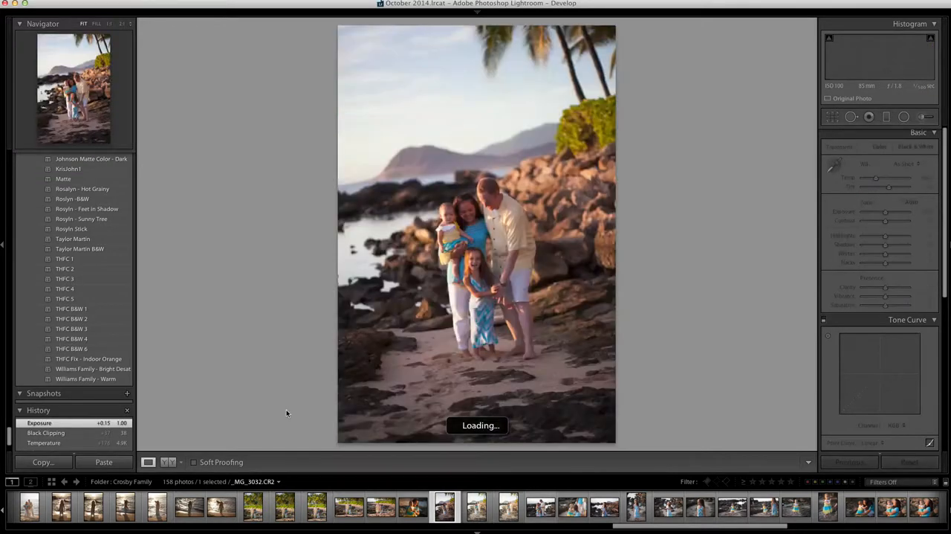
pyautogui.click(69, 299)
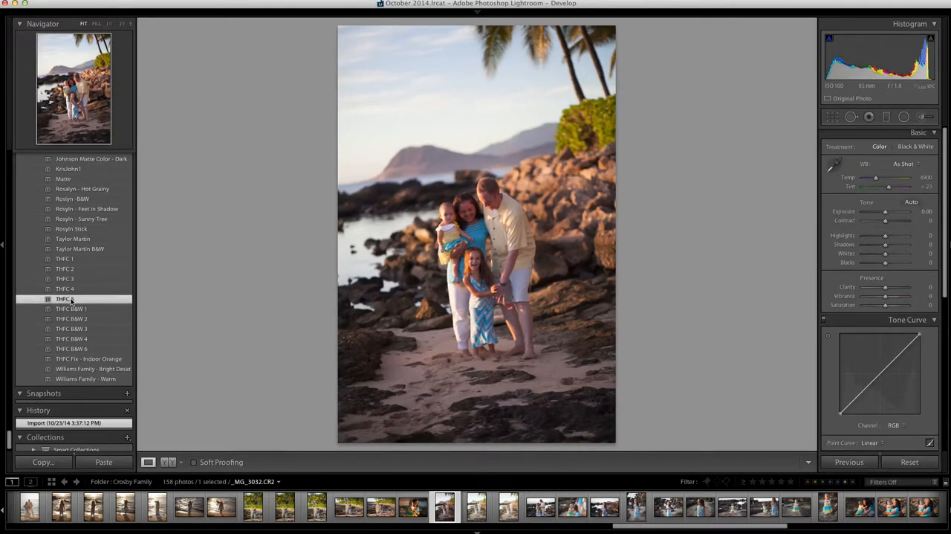
pyautogui.keyDown('super'); pyautogui.click(474, 507); pyautogui.keyUp('super')
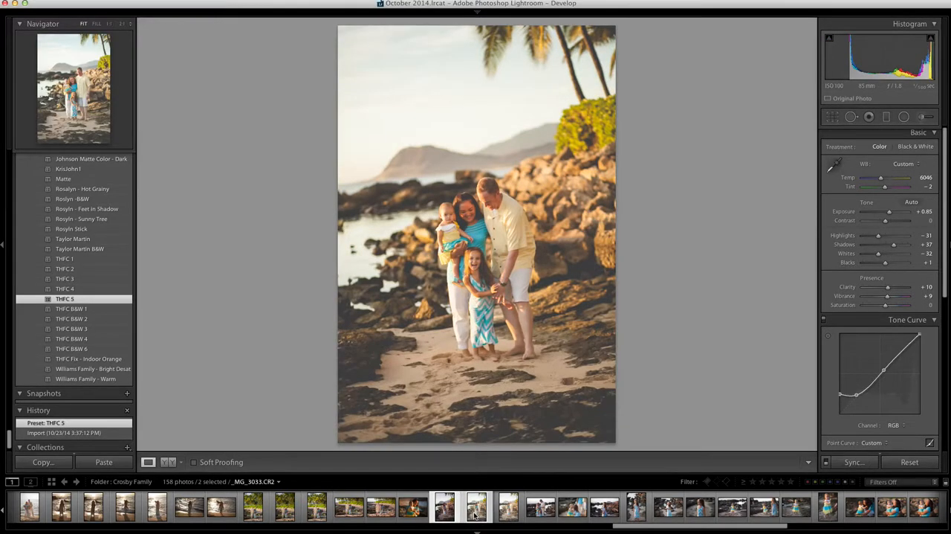
pyautogui.press('e')
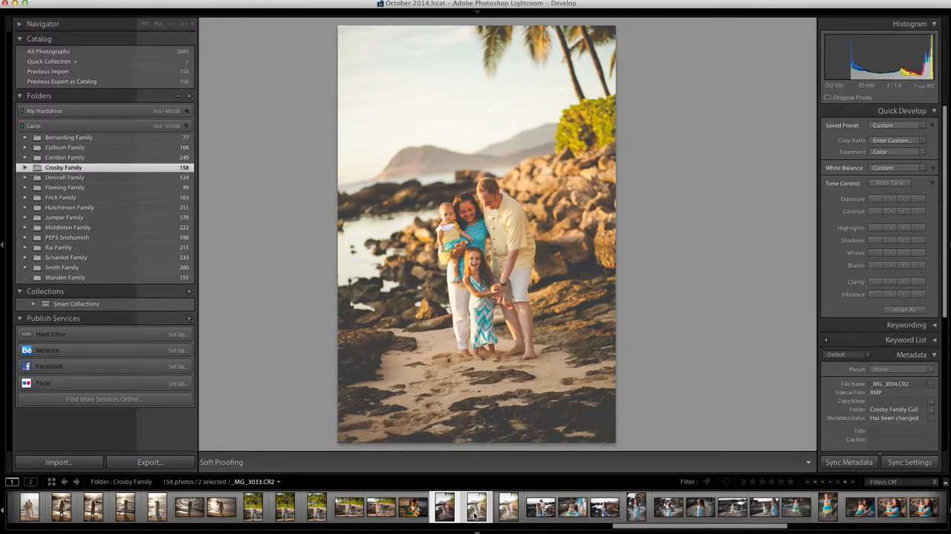
pyautogui.press('n')
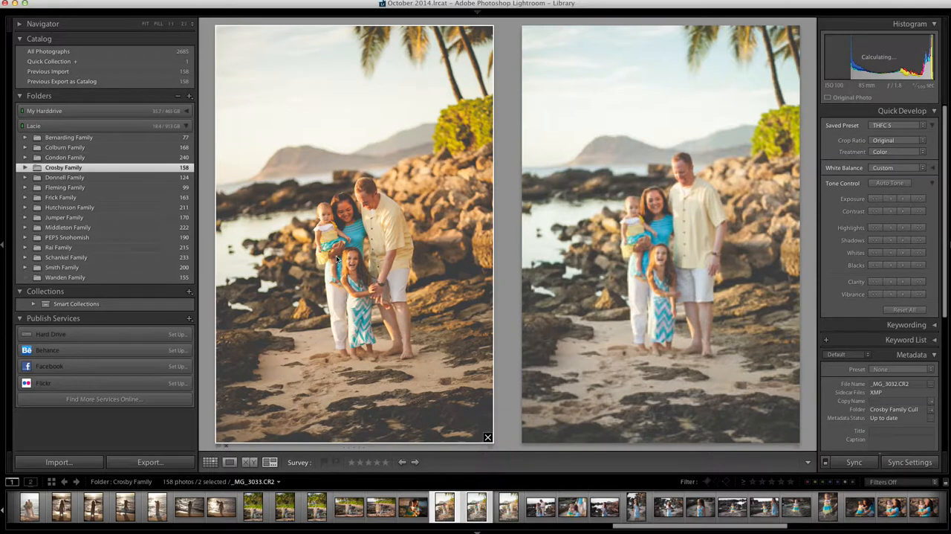
pyautogui.click(664, 280)
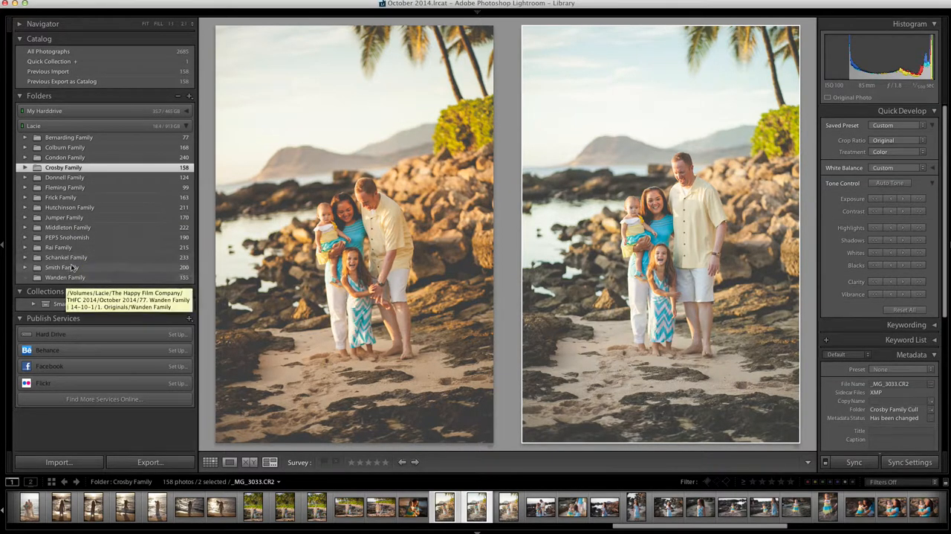
# Expand the PEPS Snohomish folder and open its PEPS Snohomish Cull subfolder
pyautogui.click(77, 238)
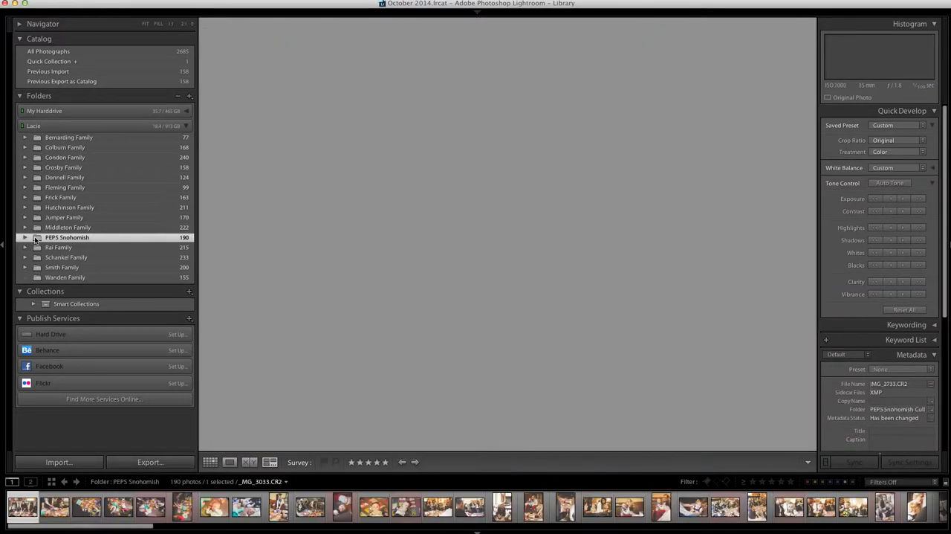
pyautogui.click(35, 238)
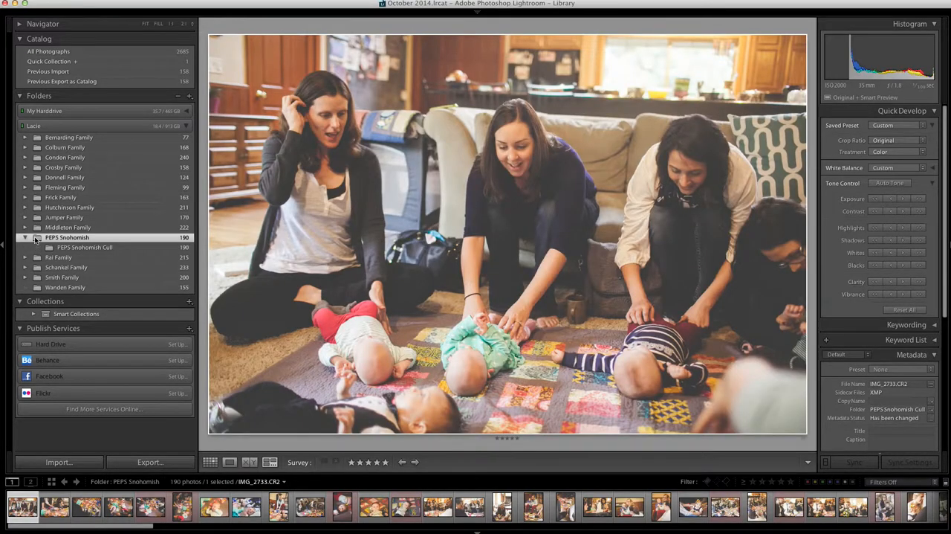
pyautogui.click(74, 247)
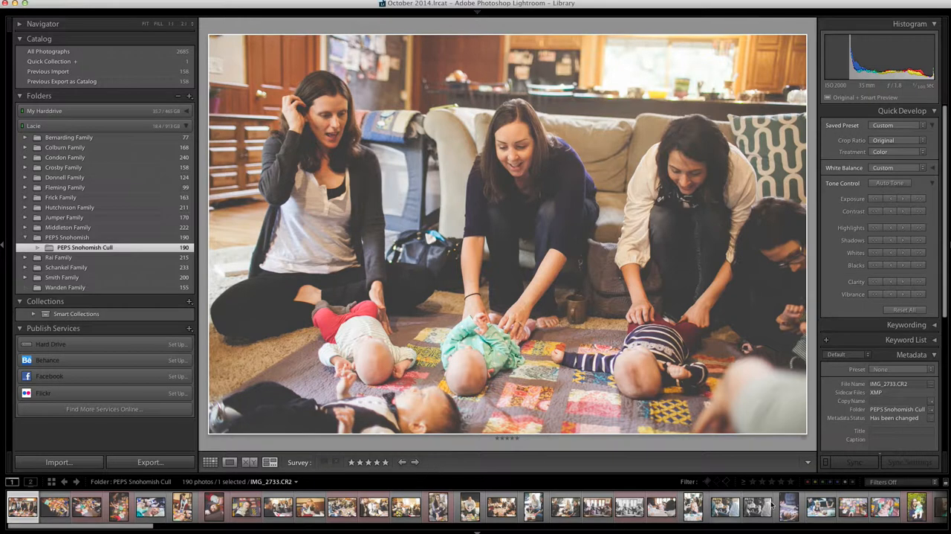
# Filter the folder to photos whose rating is equal to four stars
pyautogui.click(782, 481)
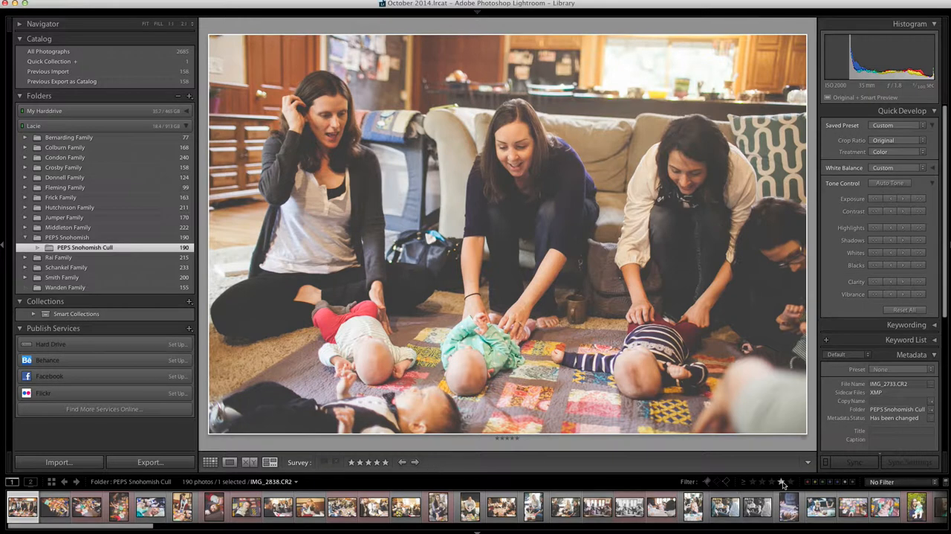
pyautogui.click(782, 482)
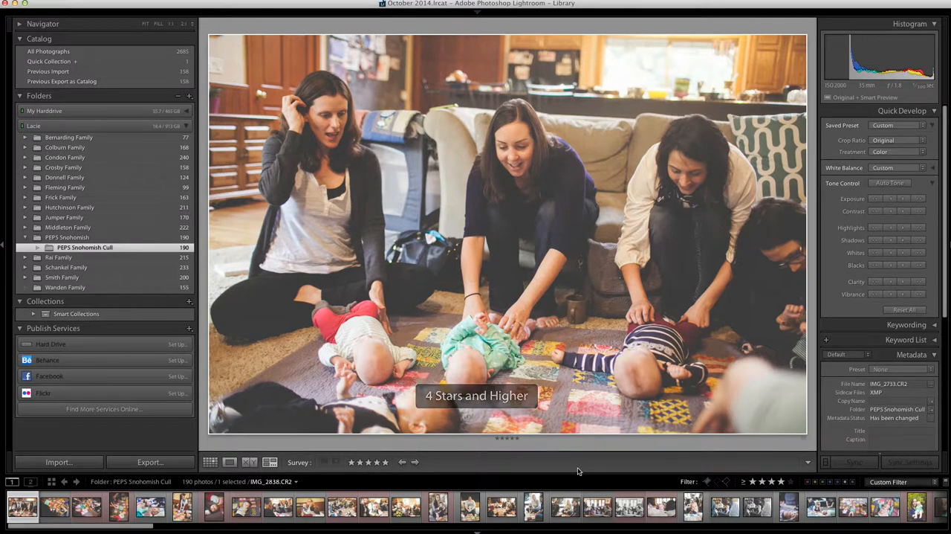
pyautogui.click(744, 481)
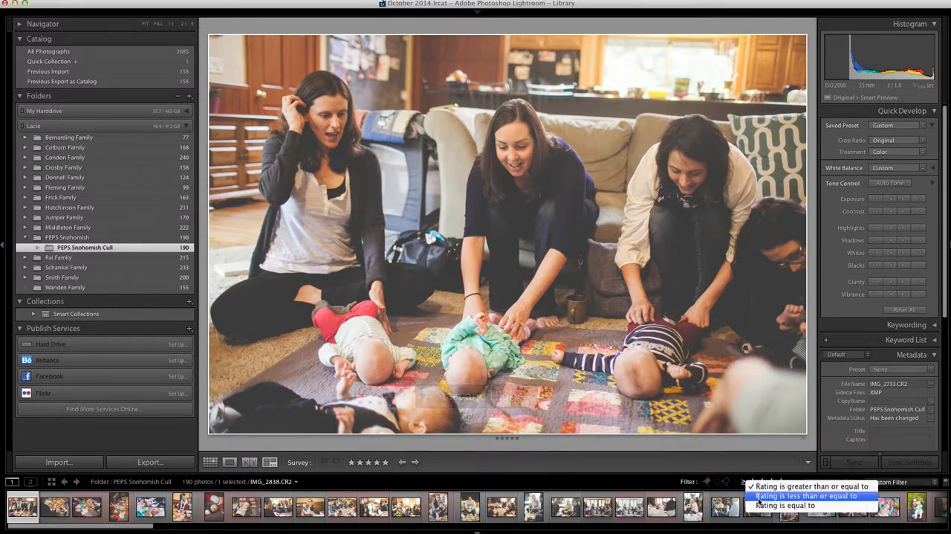
pyautogui.click(758, 506)
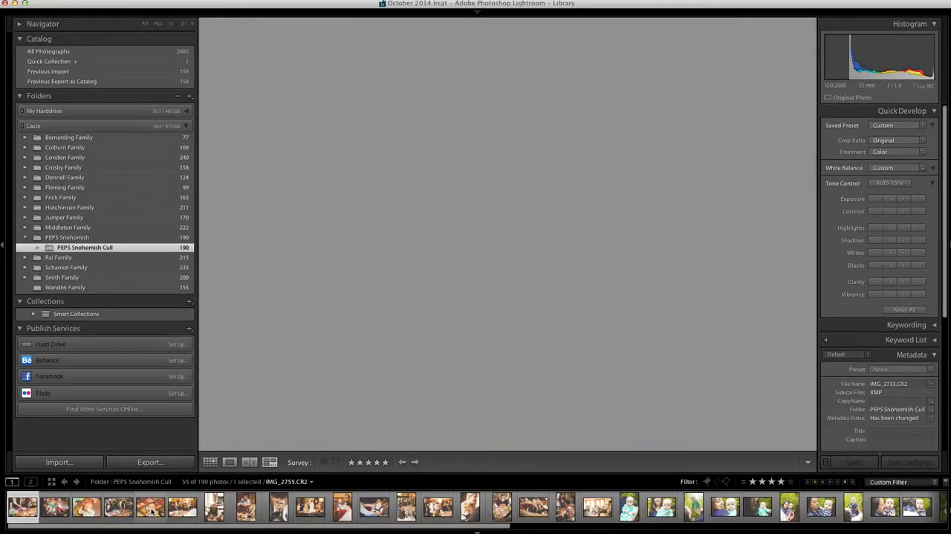
# Reset the develop settings of the baby photo IMG_2755.CR2 and apply the THFC 5 preset
pyautogui.click(146, 510)
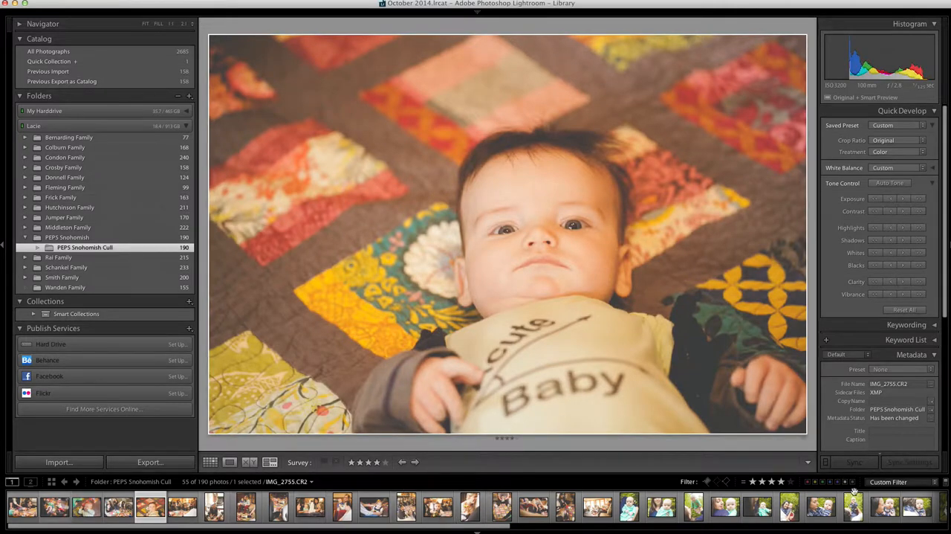
pyautogui.press('d')
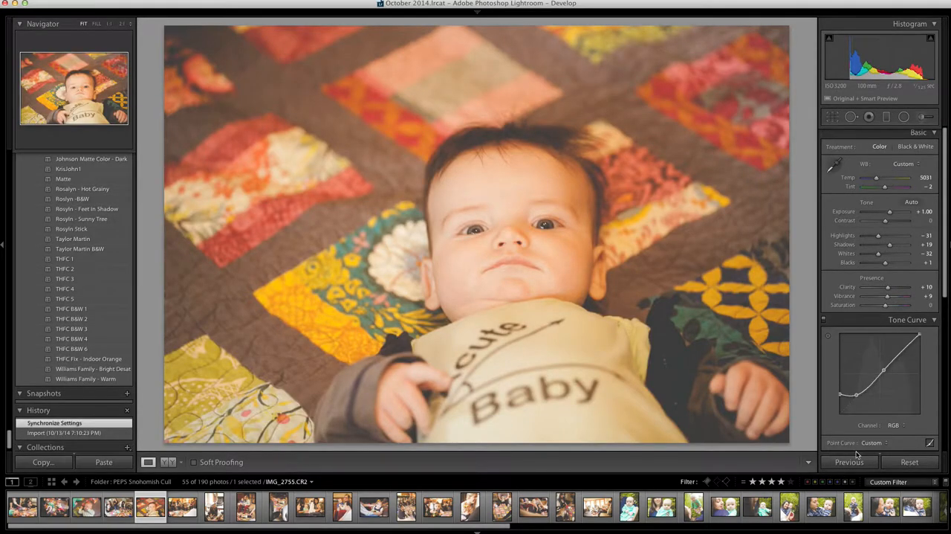
pyautogui.click(902, 463)
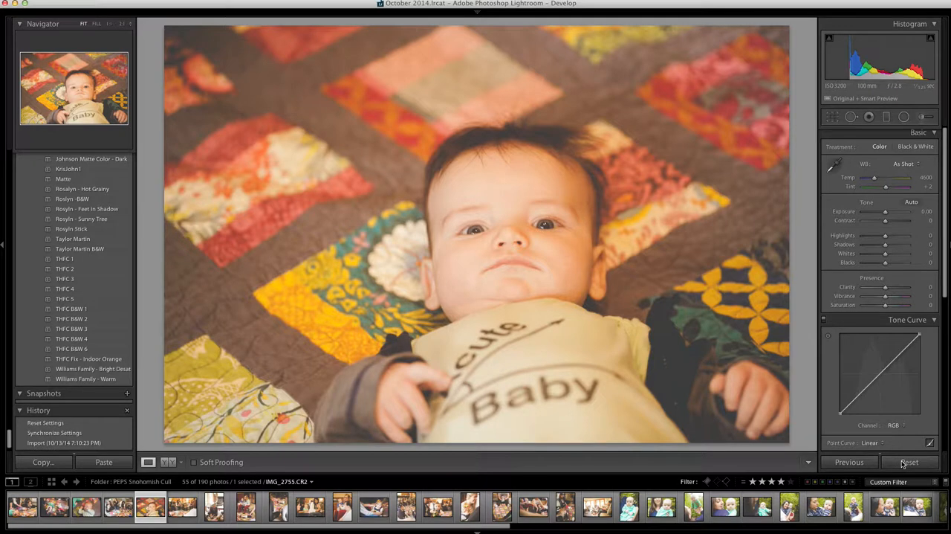
pyautogui.click(904, 463)
pyautogui.click(904, 463)
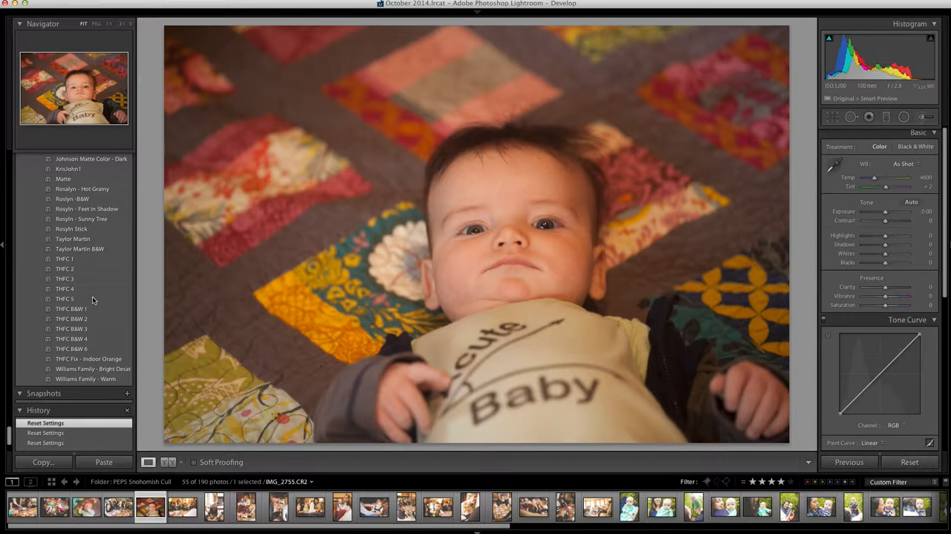
pyautogui.click(92, 298)
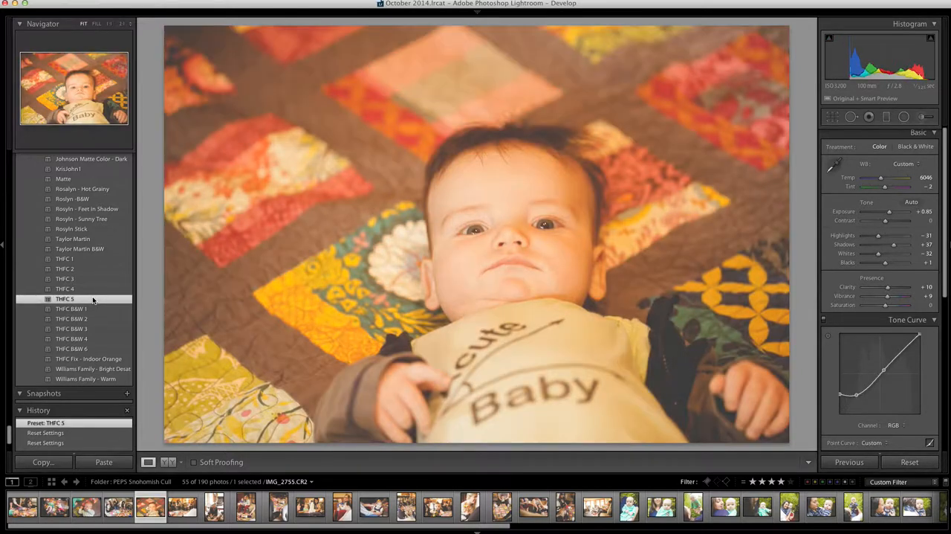
# Sample the baby photo's white balance from the white flower on the quilt and raise Temp to 4037
pyautogui.click(834, 165)
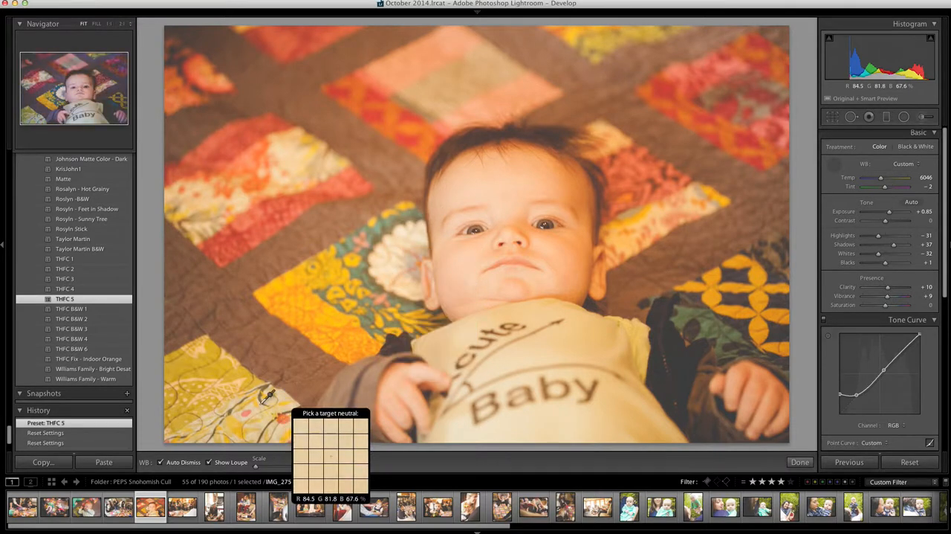
pyautogui.click(385, 268)
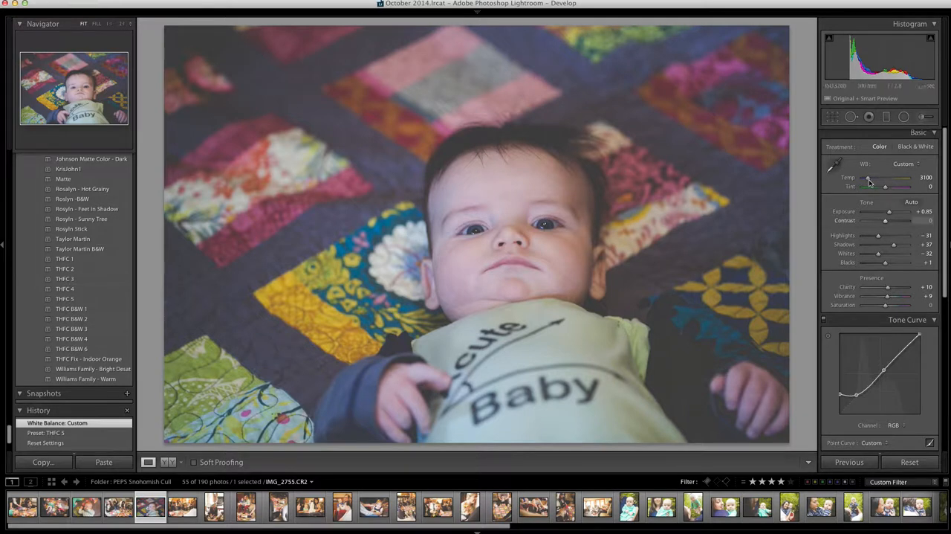
pyautogui.moveTo(870, 180); pyautogui.dragTo(874, 177)
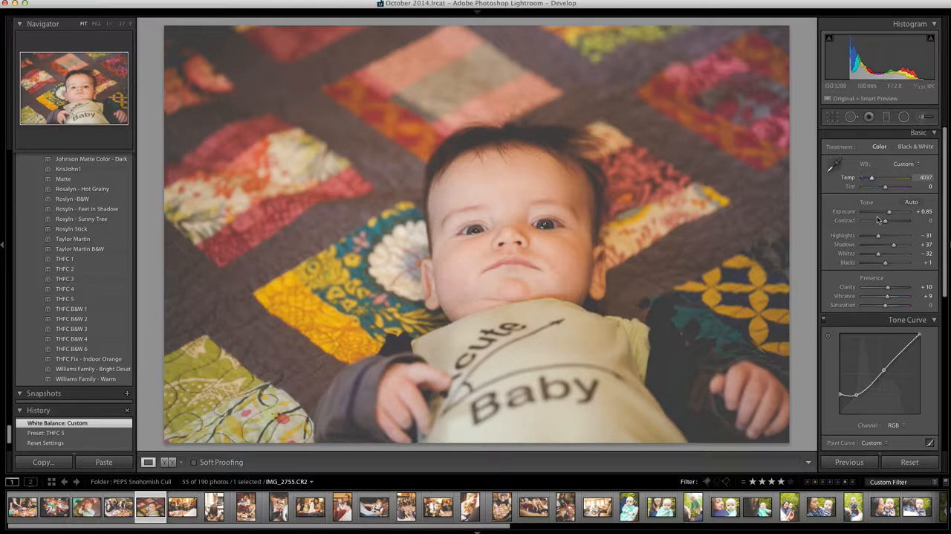
# Raise the baby photo's Exposure to +1.00 and warm its Temp to 4432
pyautogui.moveTo(892, 216); pyautogui.dragTo(890, 213)
pyautogui.click(887, 178)
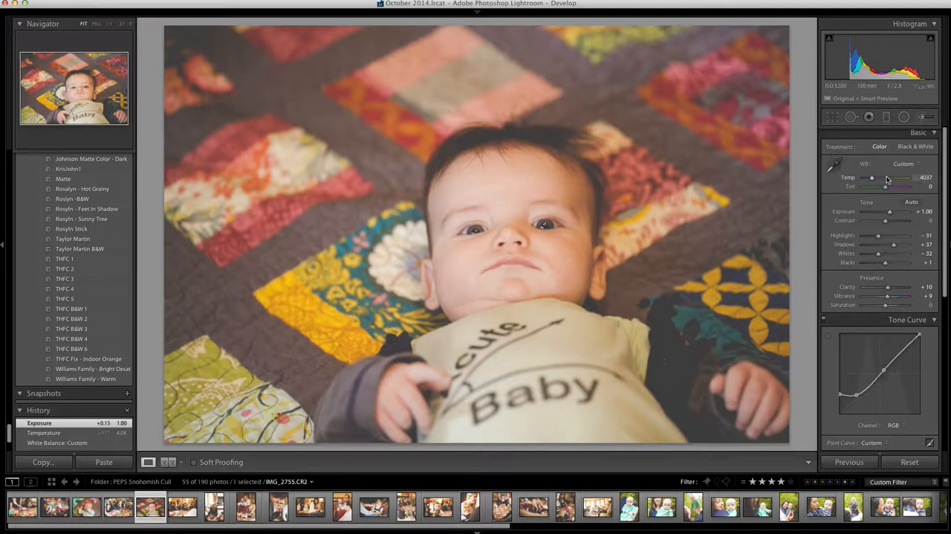
pyautogui.click(875, 179)
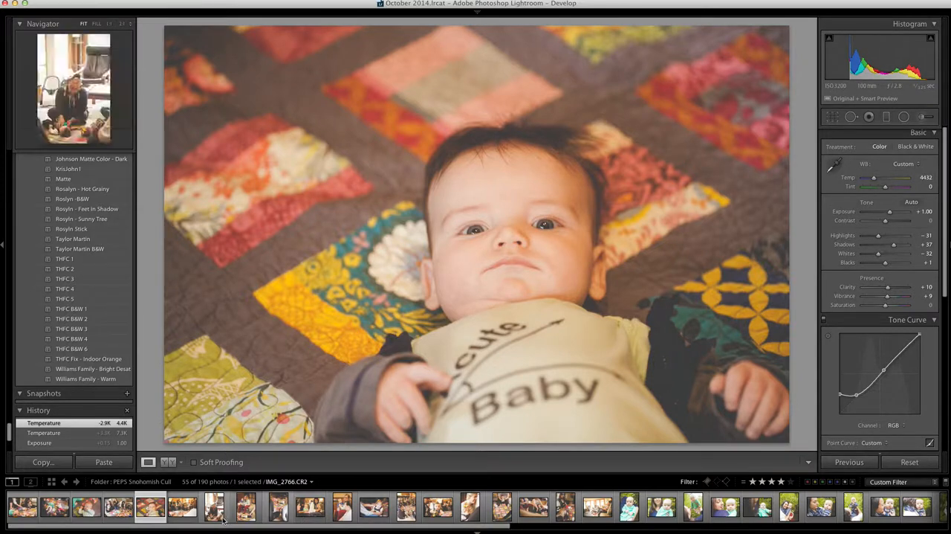
# Open the living-room group photo IMG_2759.CR2, reset its develop settings and apply the THFC 5 preset
pyautogui.click(180, 513)
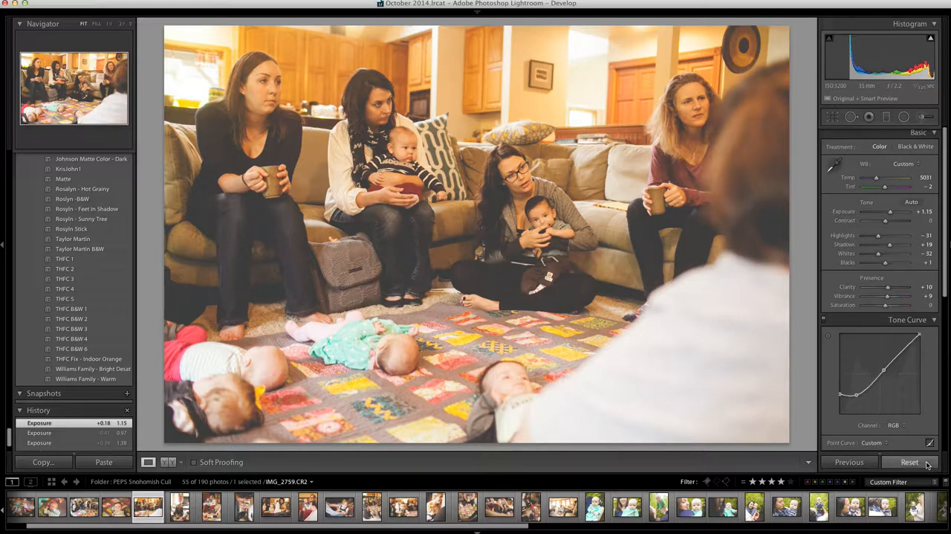
pyautogui.click(910, 461)
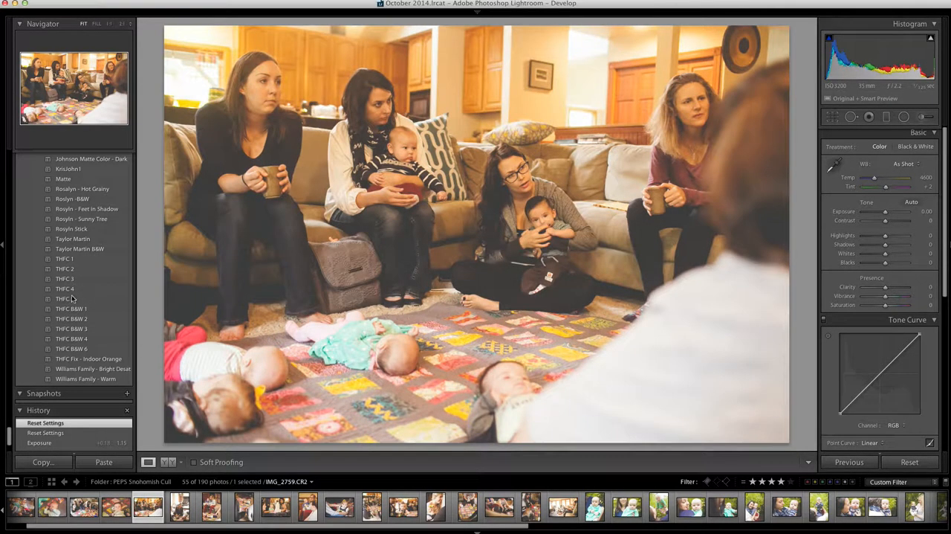
pyautogui.click(71, 299)
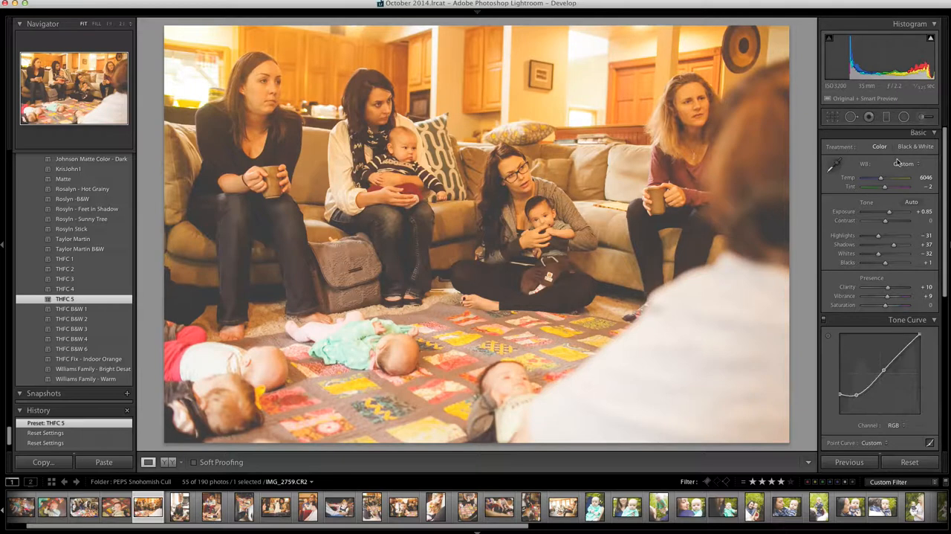
# Sample the group photo's white balance from the light cushion on the sofa and raise Exposure to +1.15
pyautogui.click(834, 165)
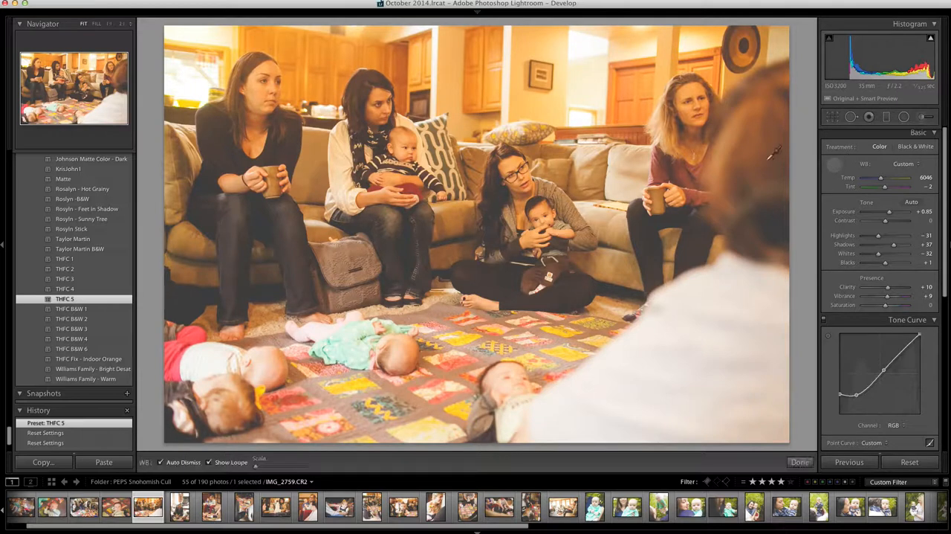
pyautogui.click(621, 183)
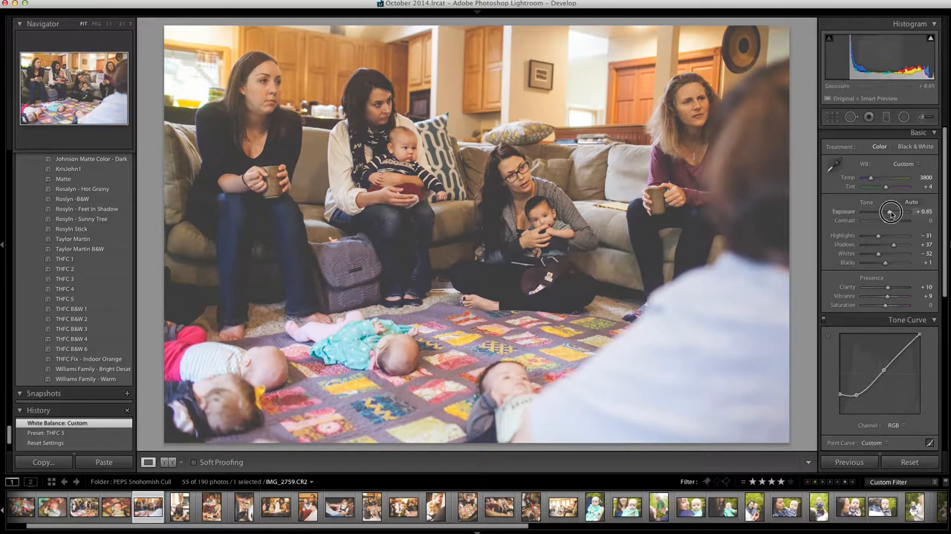
pyautogui.moveTo(891, 212); pyautogui.dragTo(893, 213)
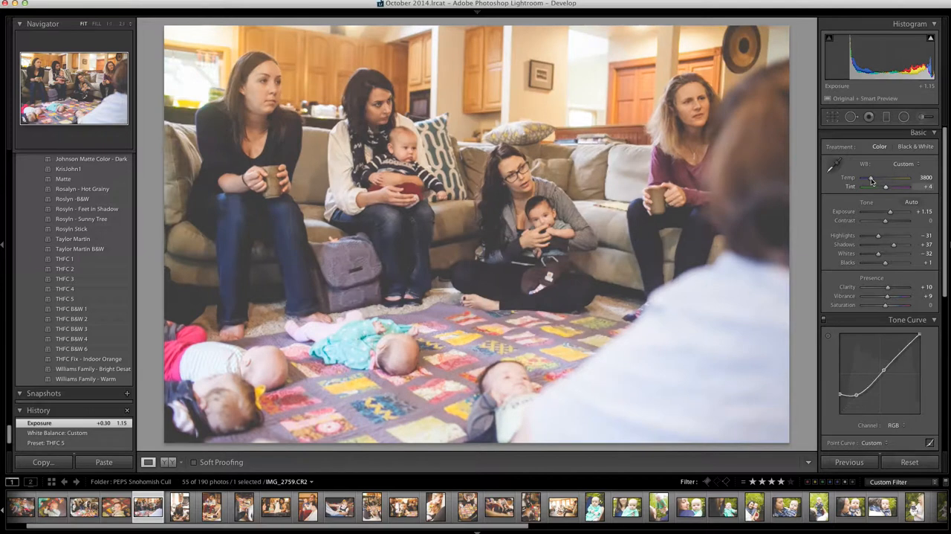
# Cool the group photo's Temp to 3473 and raise Blacks to +25
pyautogui.moveTo(872, 181); pyautogui.dragTo(872, 179)
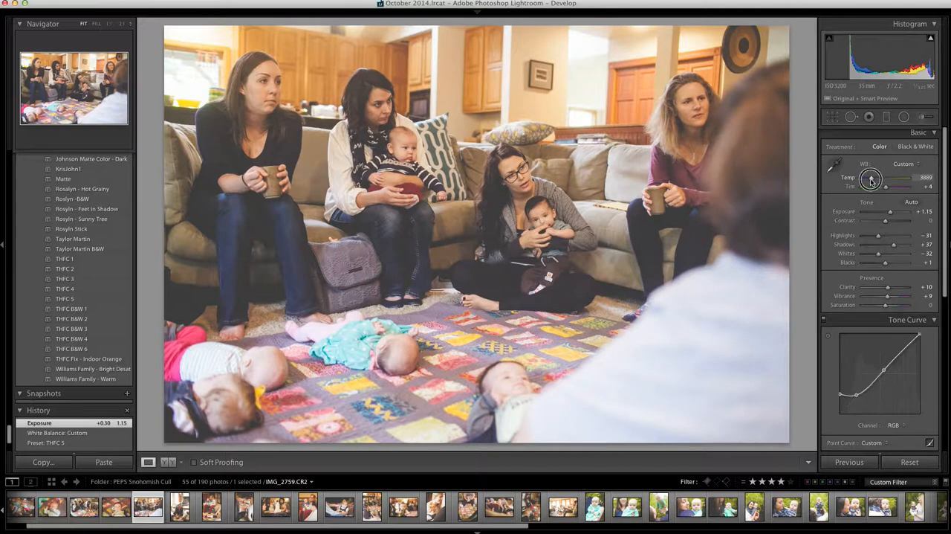
pyautogui.moveTo(872, 180); pyautogui.dragTo(870, 181)
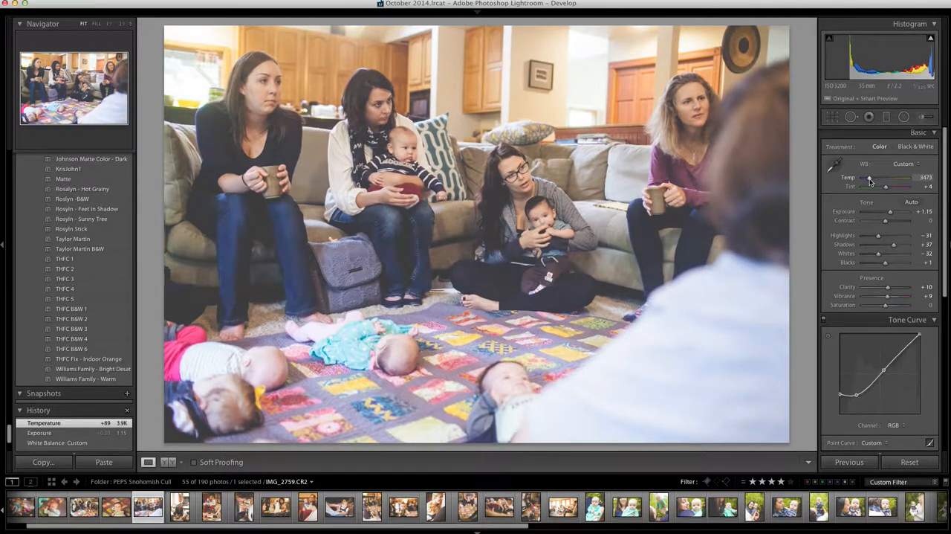
pyautogui.moveTo(894, 263); pyautogui.dragTo(892, 269)
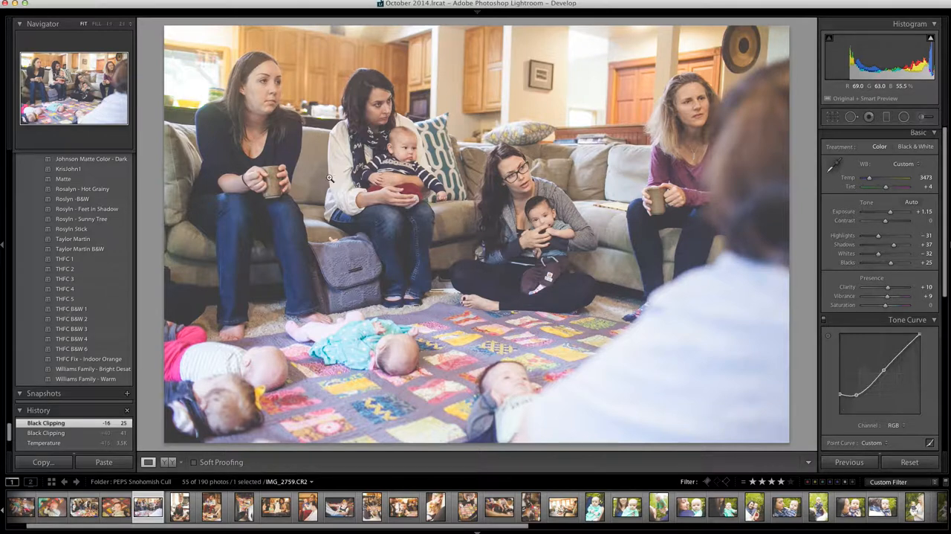
# Open the outdoor photo of the woman and baby, IMG_2913.CR2, for developing
pyautogui.click(787, 508)
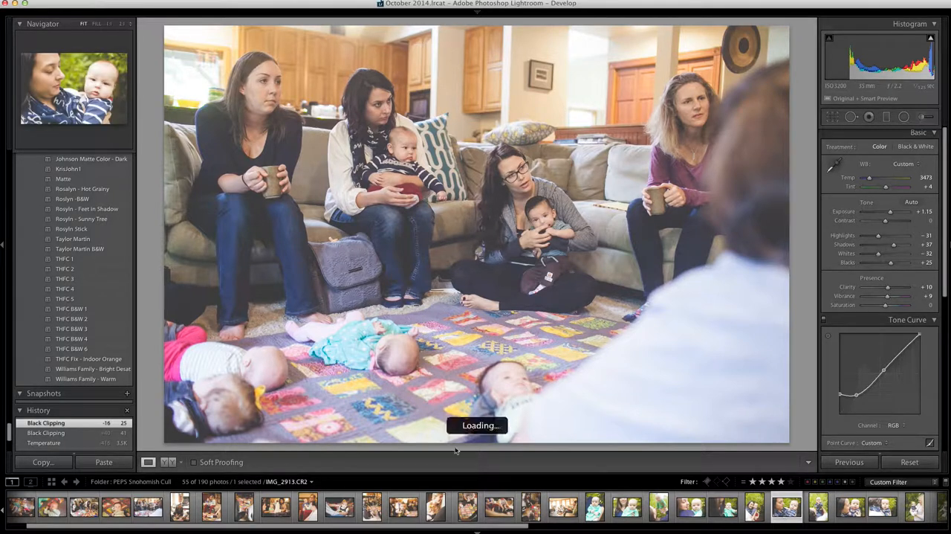